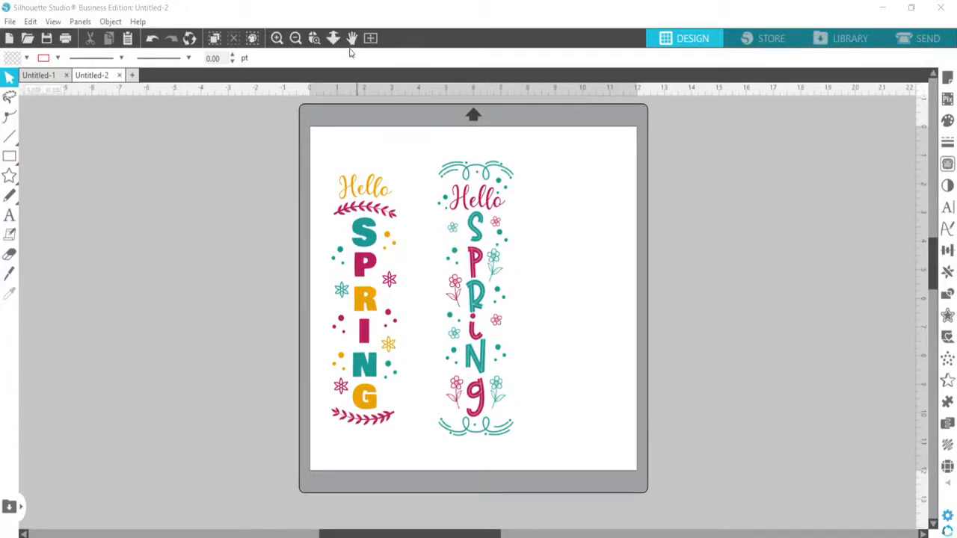
Examine both vertical Hello Spring designs up close, from the top ornaments down to the bottom borders
left_click(277, 37)
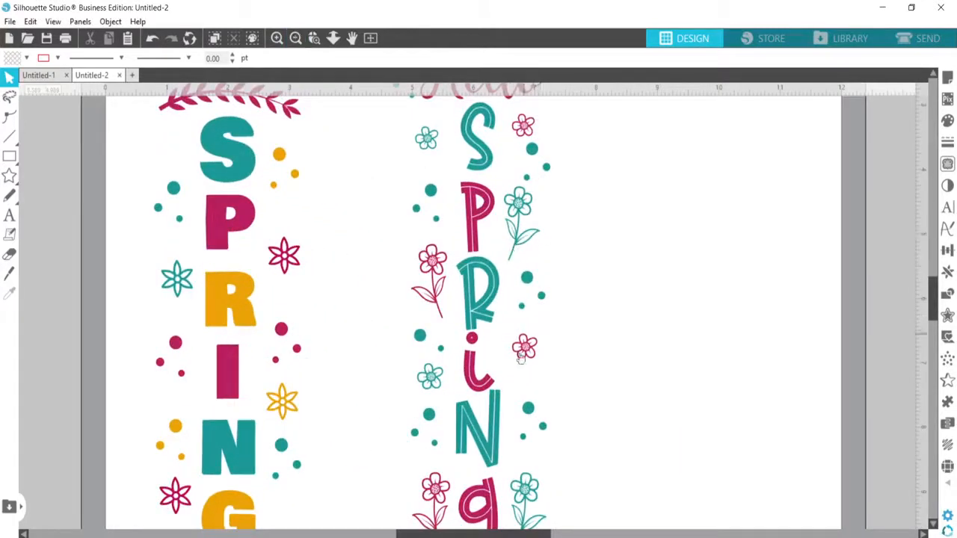
scroll(513, 262, "up", 3)
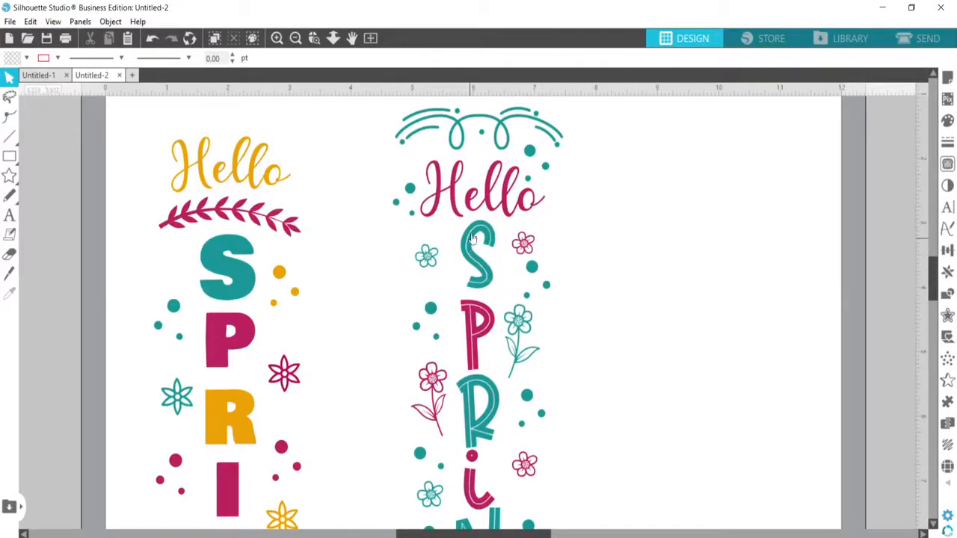
scroll(482, 323, "down", 5)
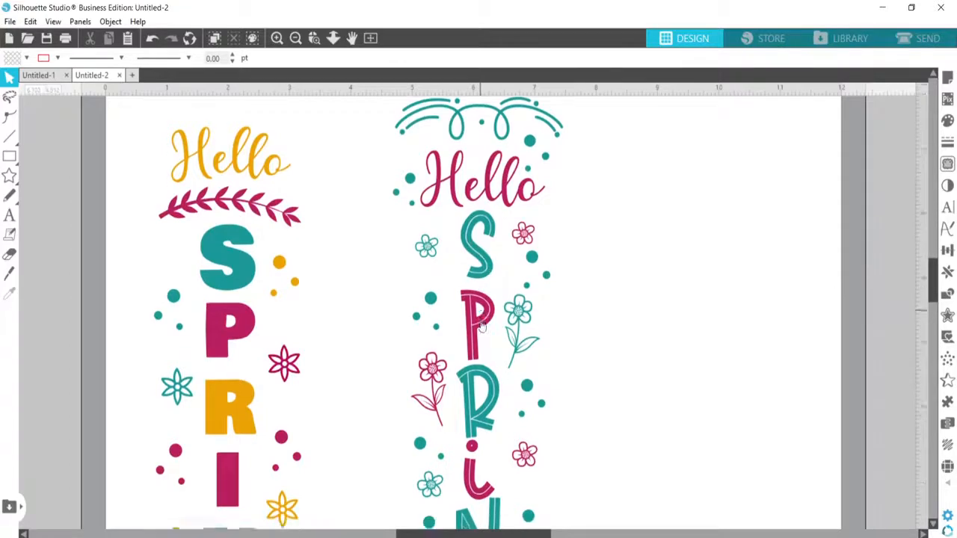
scroll(500, 344, "down", 1)
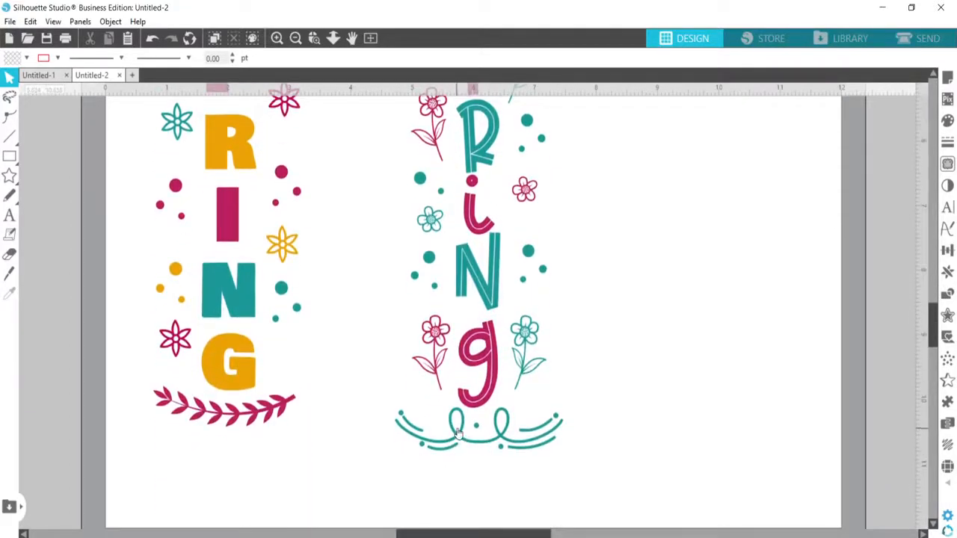
scroll(504, 429, "up", 2)
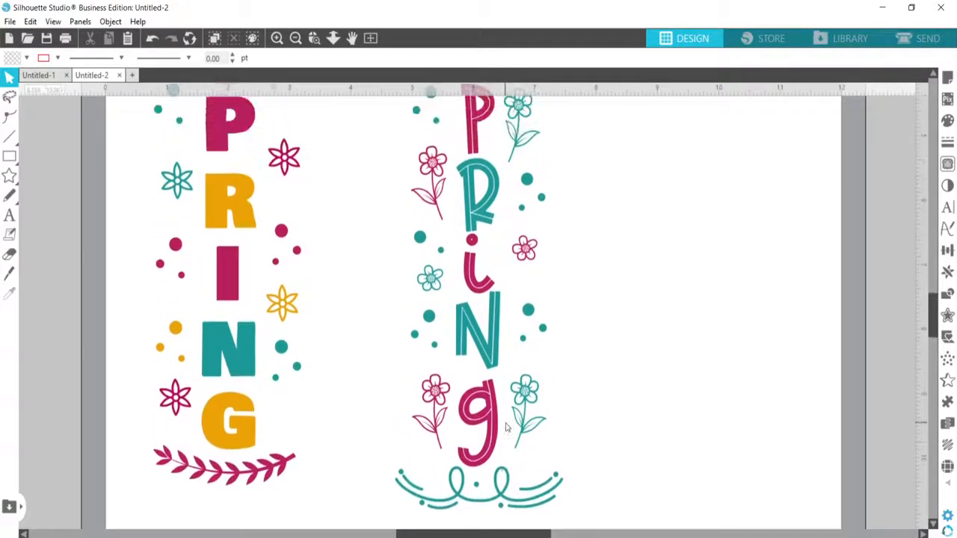
scroll(505, 427, "up", 4)
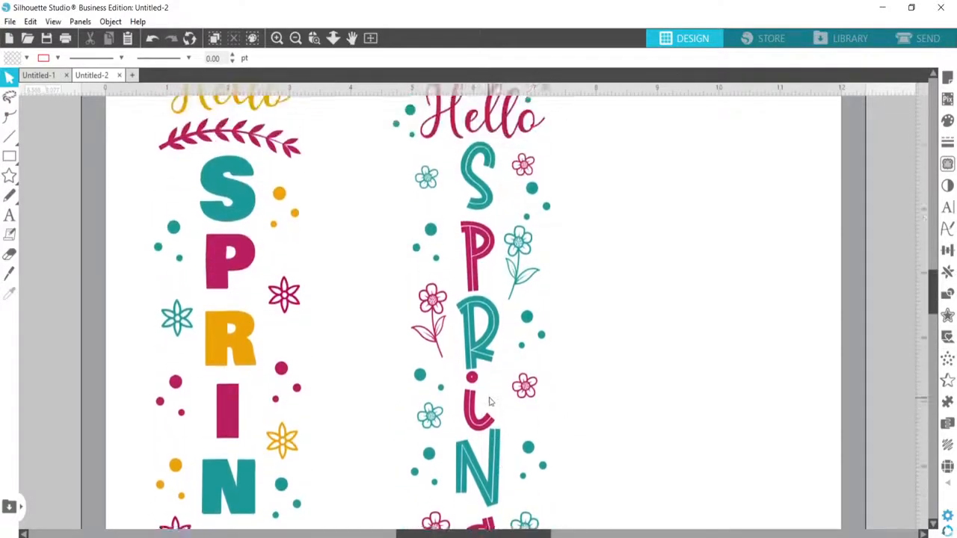
scroll(490, 402, "up", 4)
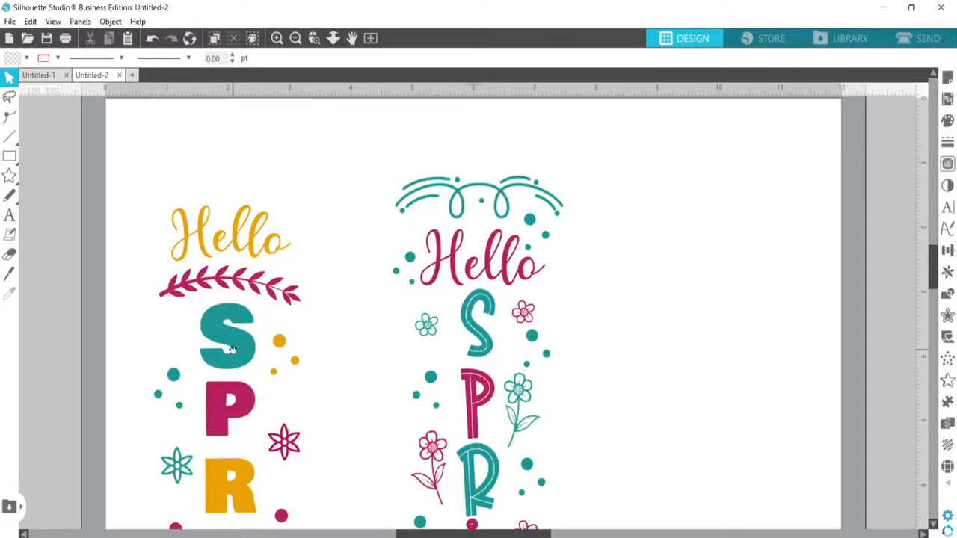
Move the Hello Spring design with the inline letters off the mat, past its left edge
left_click_drag(233, 350, 480, 241)
left_click_drag(733, 224, 26, 271)
left_click_drag(85, 275, 23, 277)
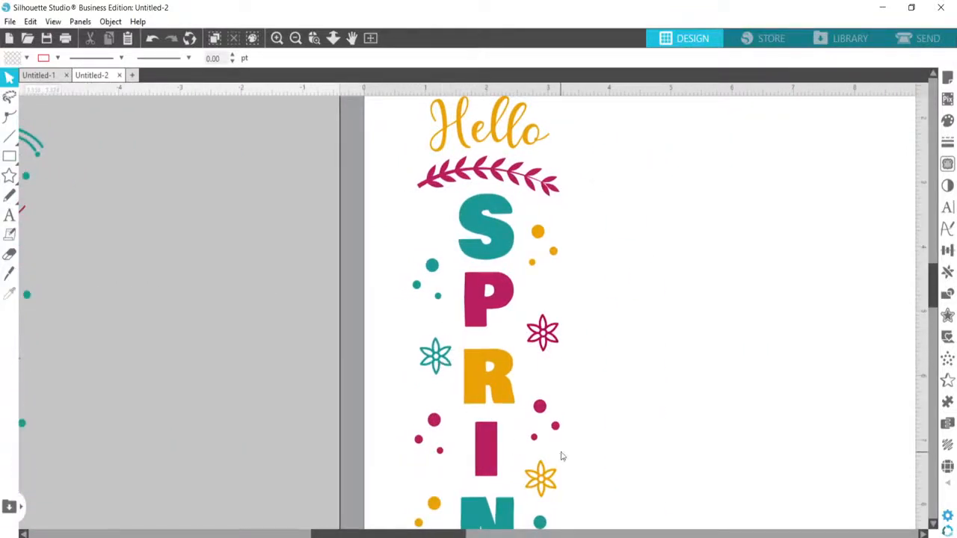
Ungroup the solid-letter Hello Spring design on the mat and deselect its pieces
scroll(563, 456, "down", 5)
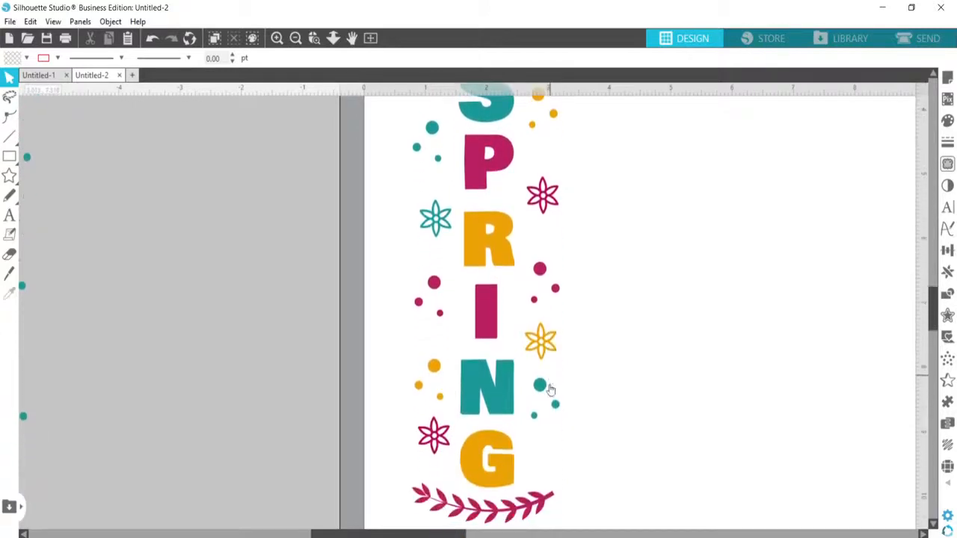
scroll(402, 192, "up", 1)
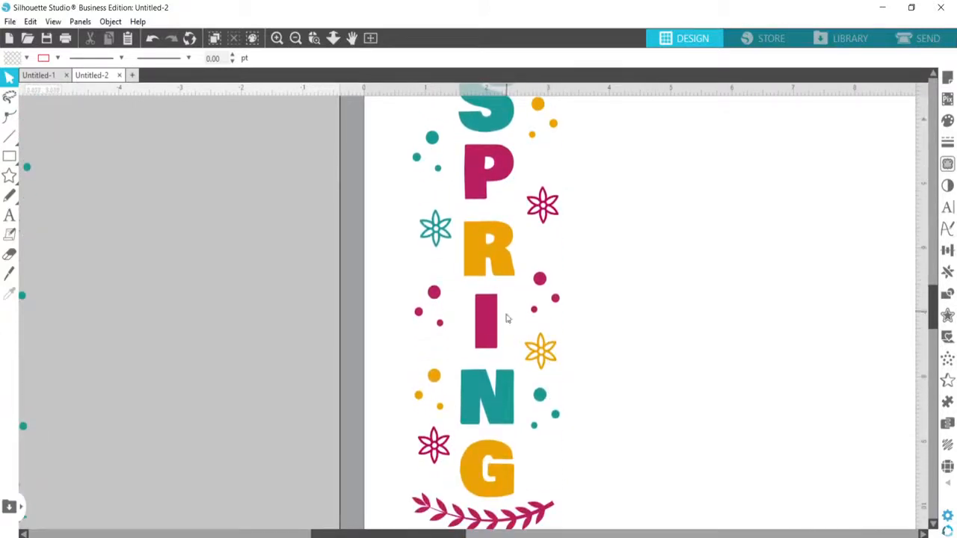
scroll(525, 219, "up", 1)
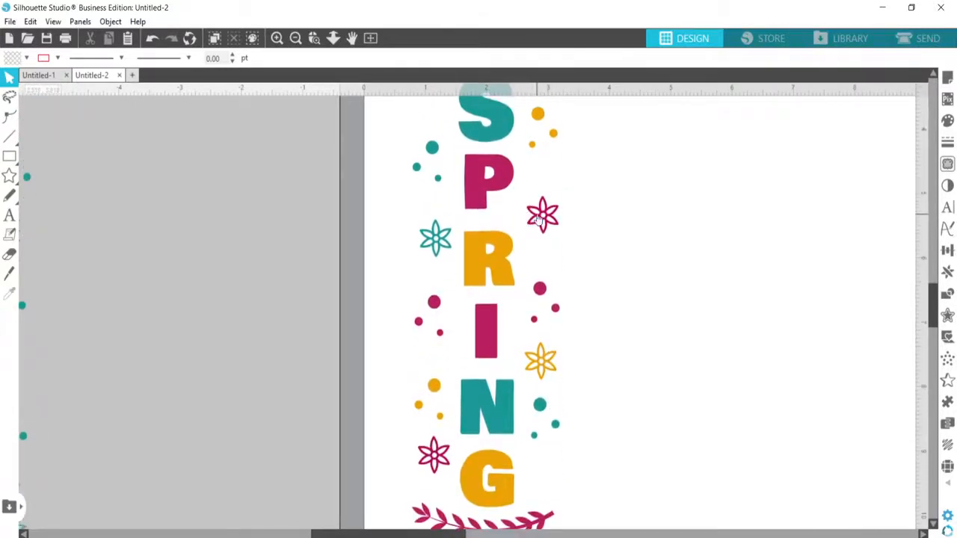
left_click(545, 216)
right_click(545, 215)
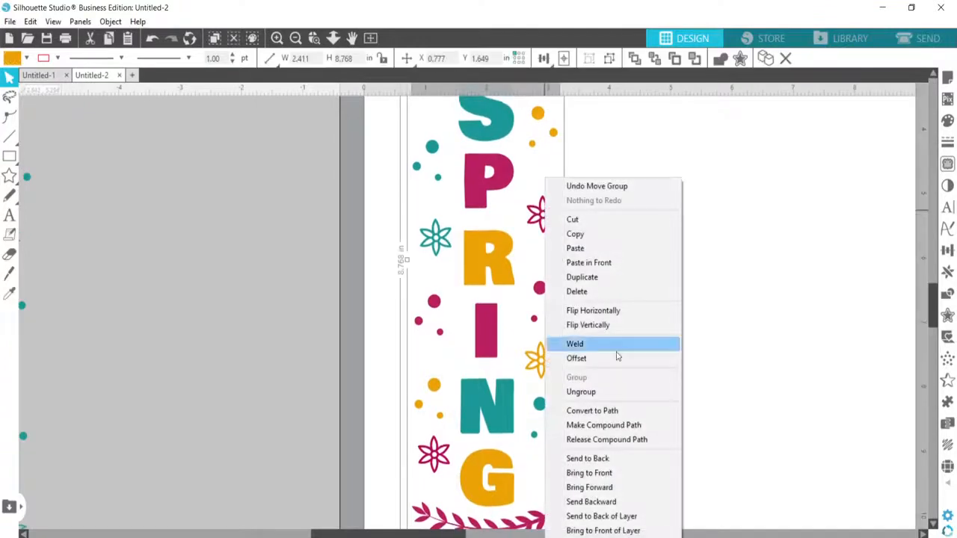
left_click(617, 391)
left_click(335, 230)
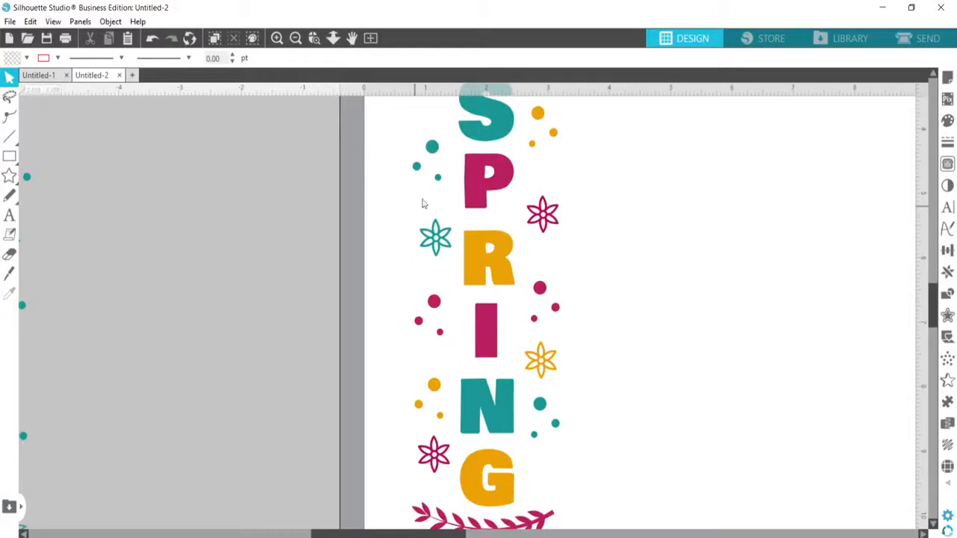
Nudge the teal flower beside the letter R slightly upward and release its compound path
left_click_drag(443, 242, 439, 238)
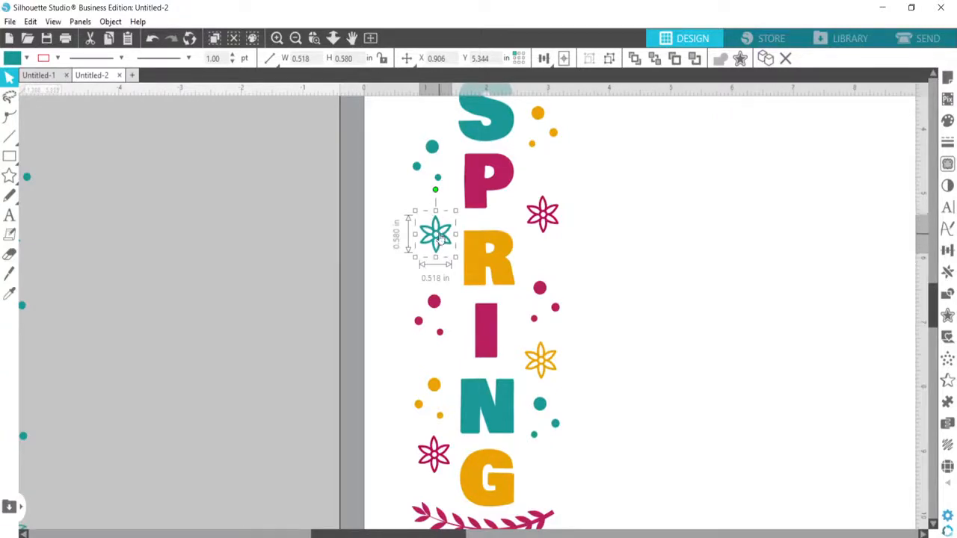
right_click(441, 238)
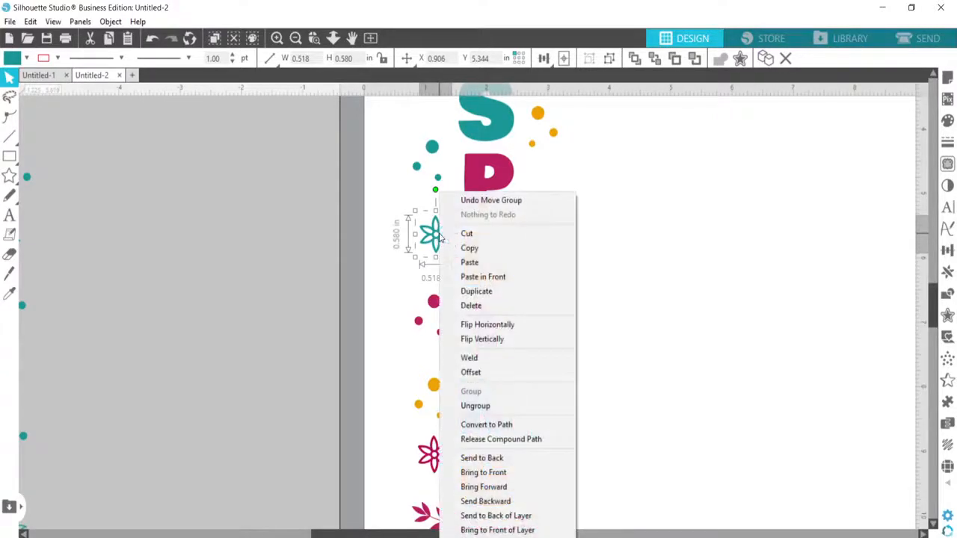
left_click(508, 441)
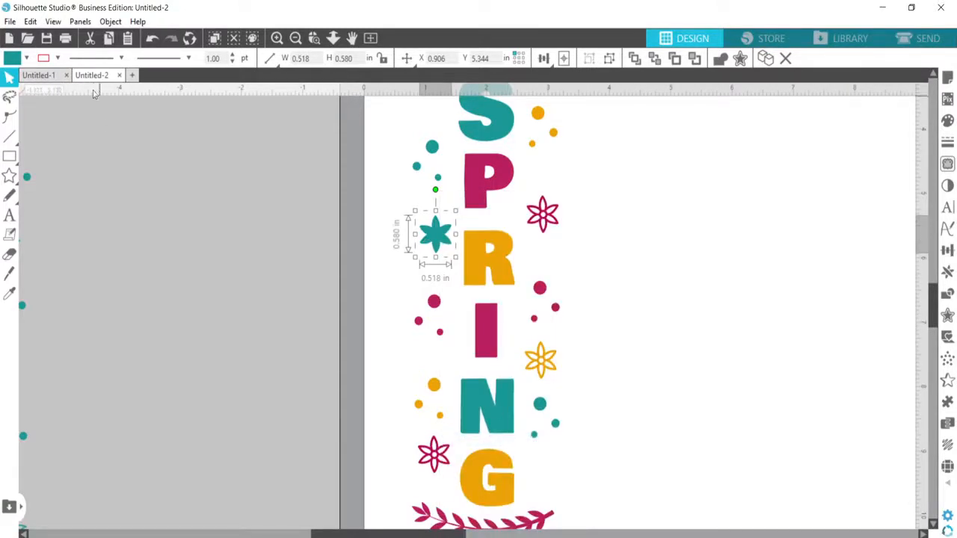
Give the released teal flower pieces a black line color and weld them into one shape
left_click(57, 59)
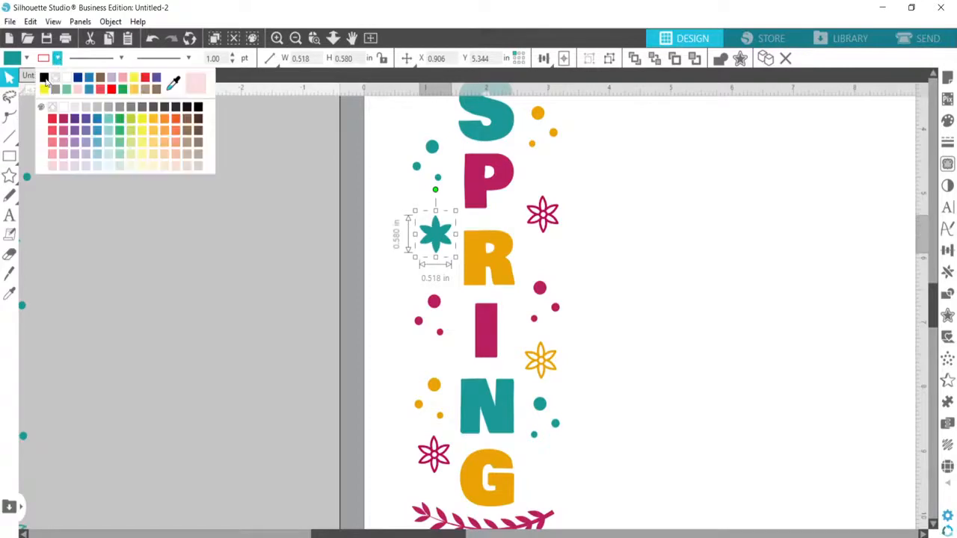
left_click(44, 78)
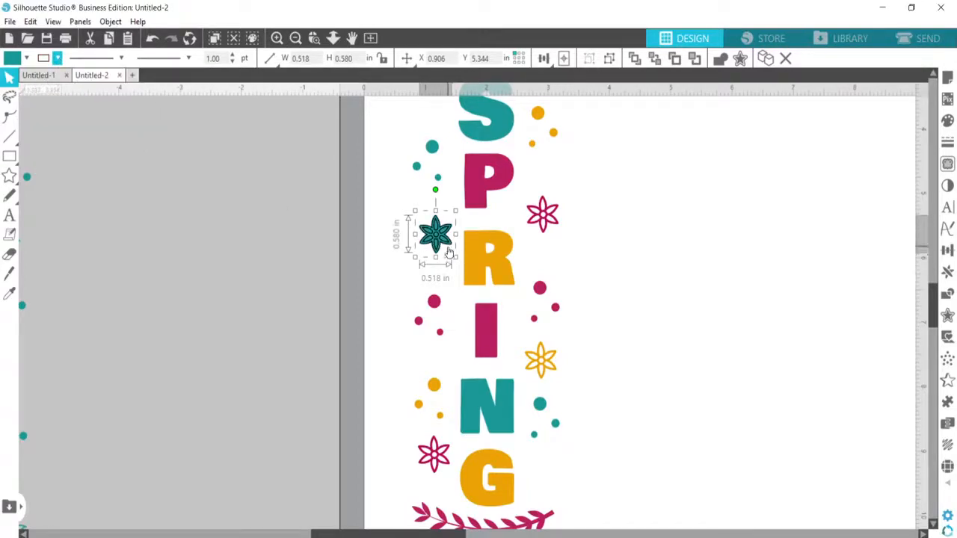
left_click(720, 59)
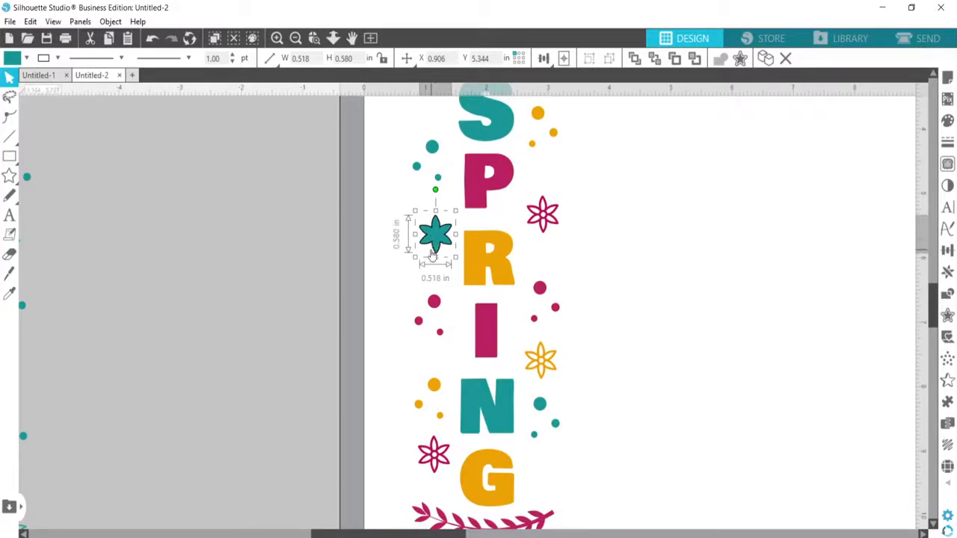
Open the weed settings and set the weed lines to Recursive
scroll(590, 294, "down", 1)
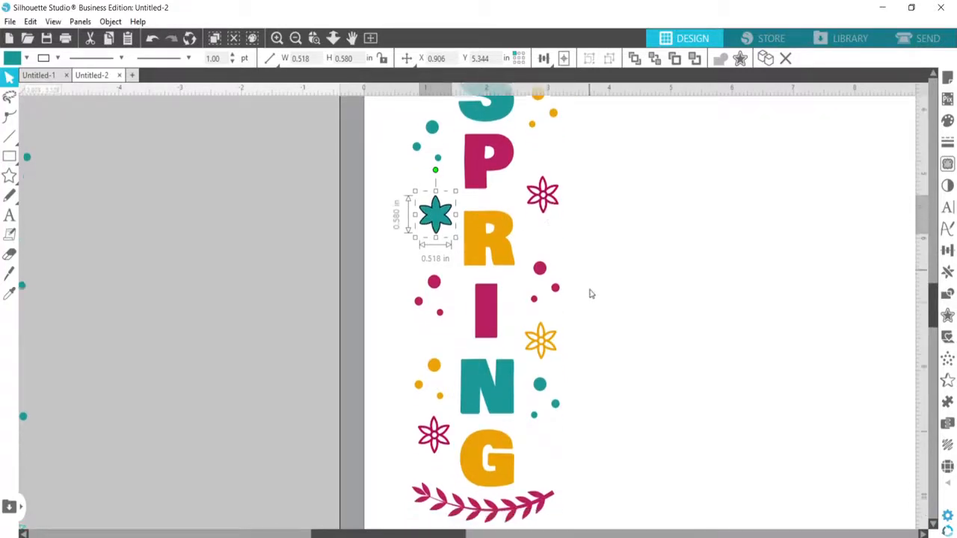
scroll(594, 295, "down", 3)
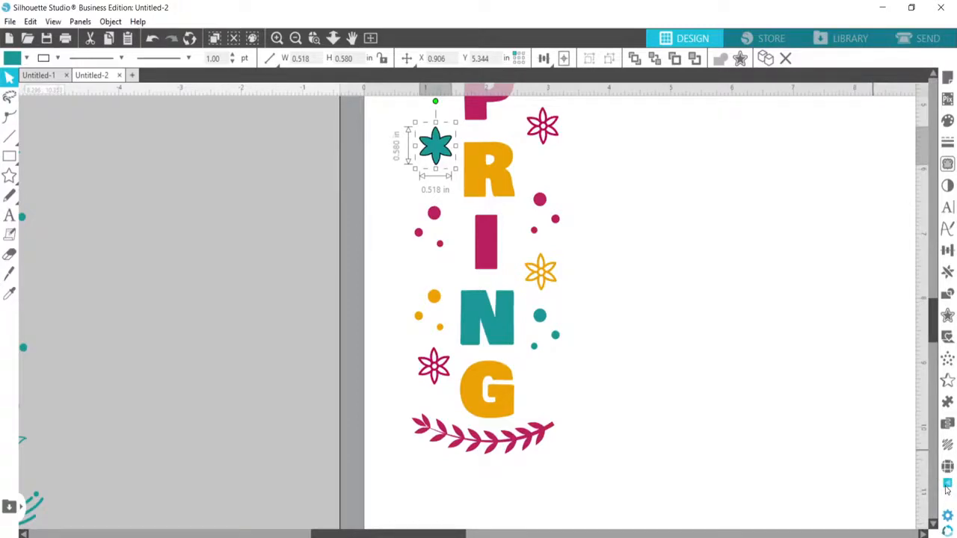
mouse_move(947, 489)
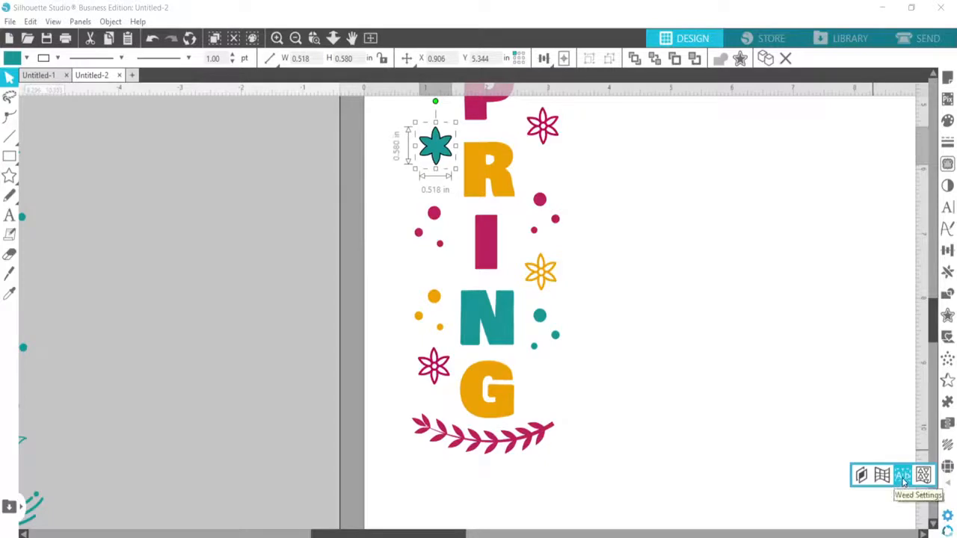
left_click(904, 479)
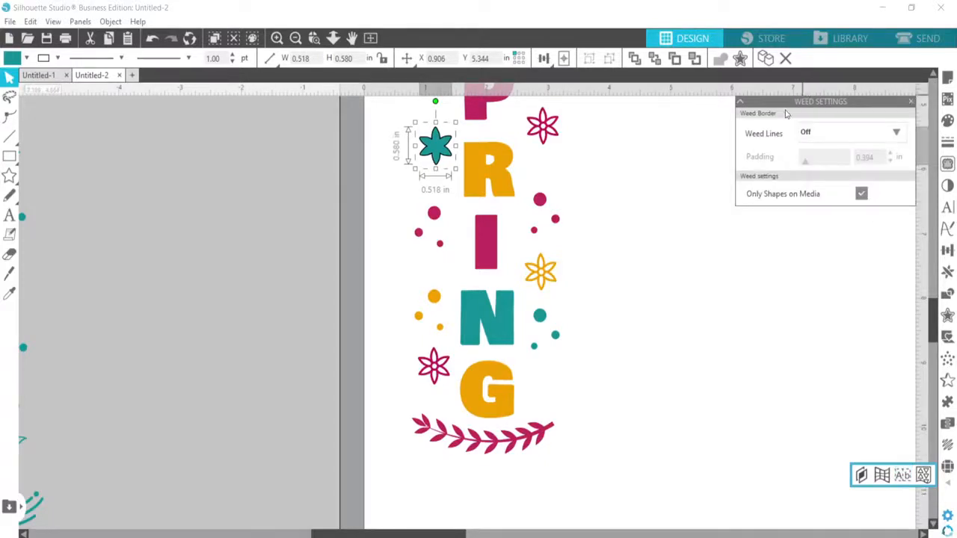
left_click(897, 133)
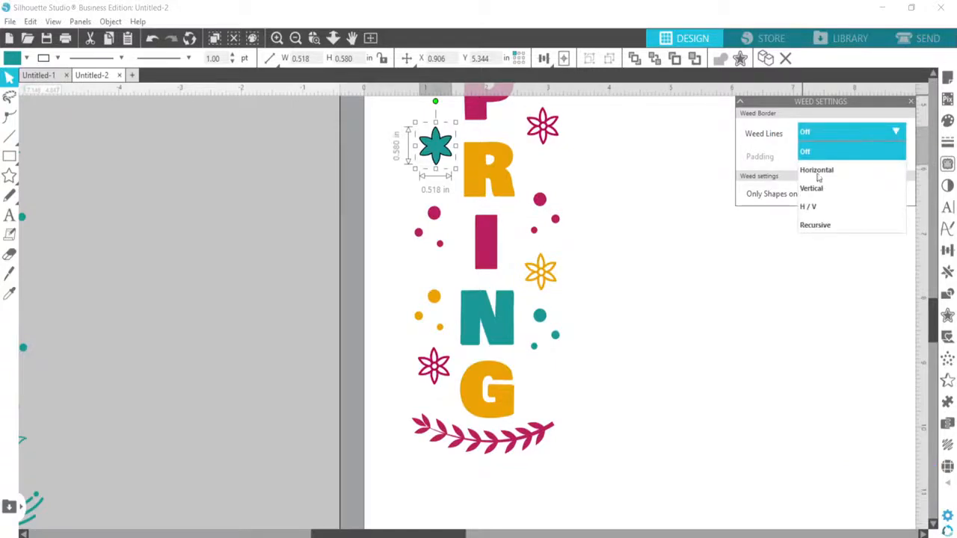
left_click(833, 226)
Enlarge the whole solid-letter design to about 2.57 by 9.34 in and move it slightly up and right on the mat
scroll(449, 239, "up", 1)
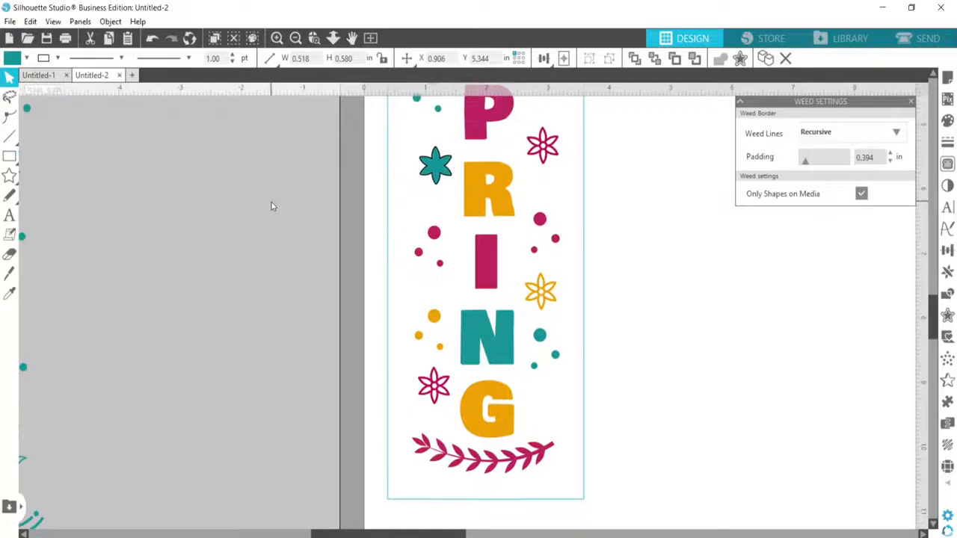
left_click(295, 38)
scroll(417, 197, "up", 1)
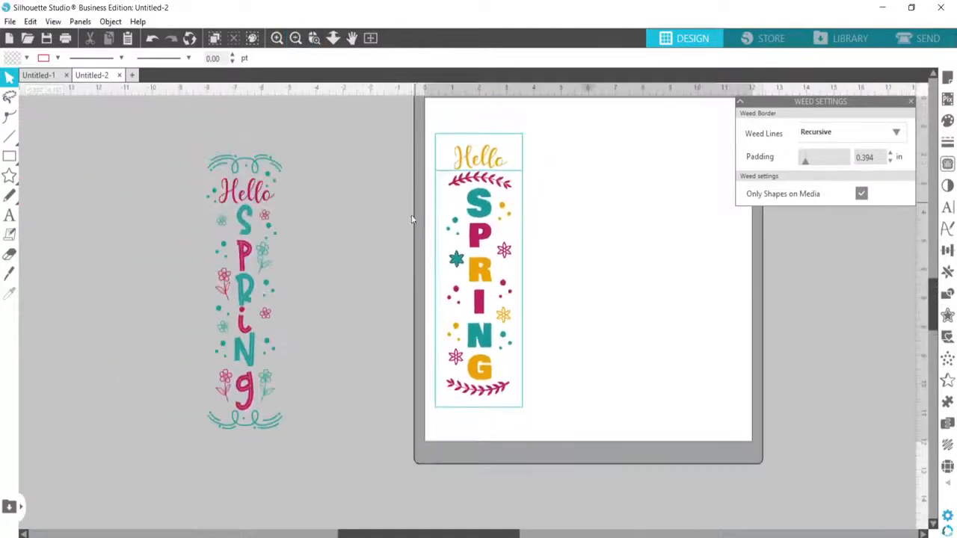
left_click(479, 206)
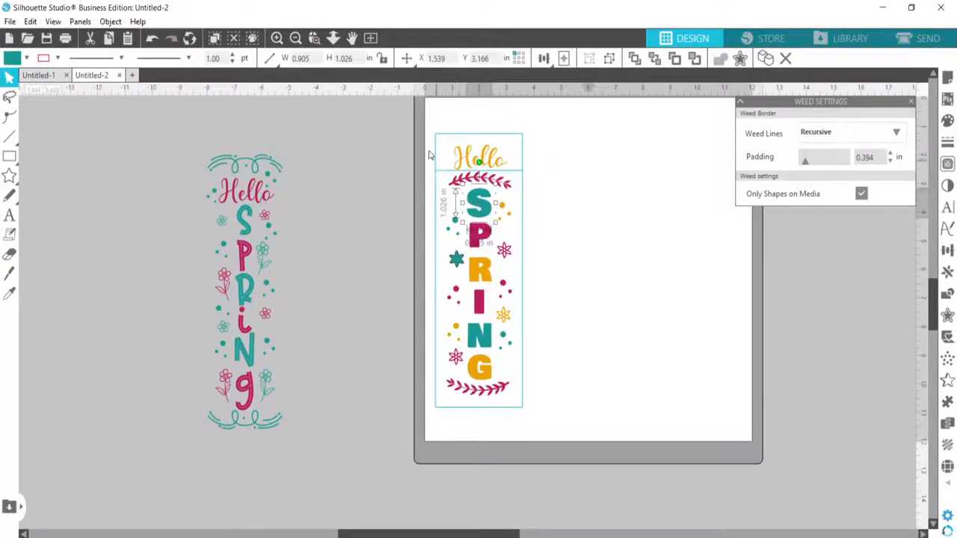
left_click_drag(430, 152, 560, 422)
left_click(560, 419)
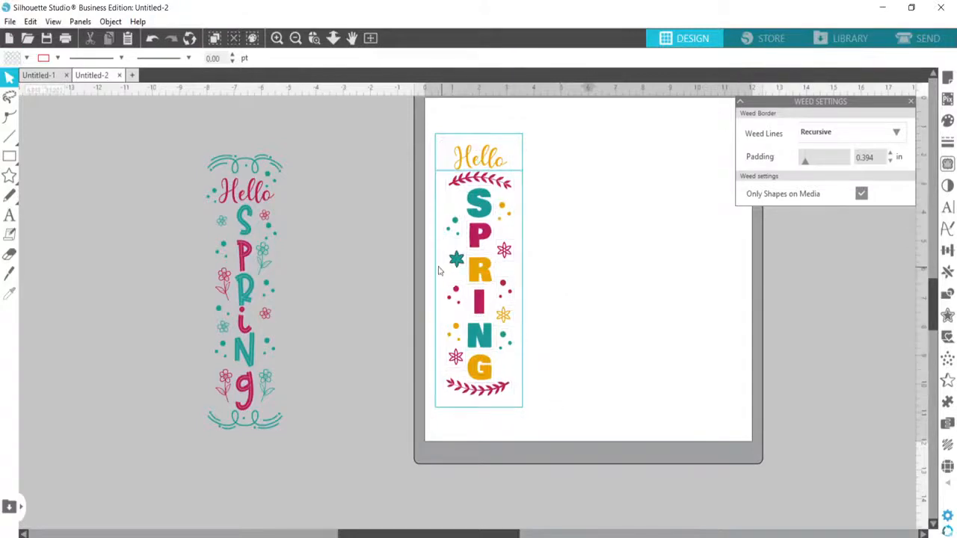
scroll(440, 272, "up", 2)
left_click_drag(413, 161, 496, 367)
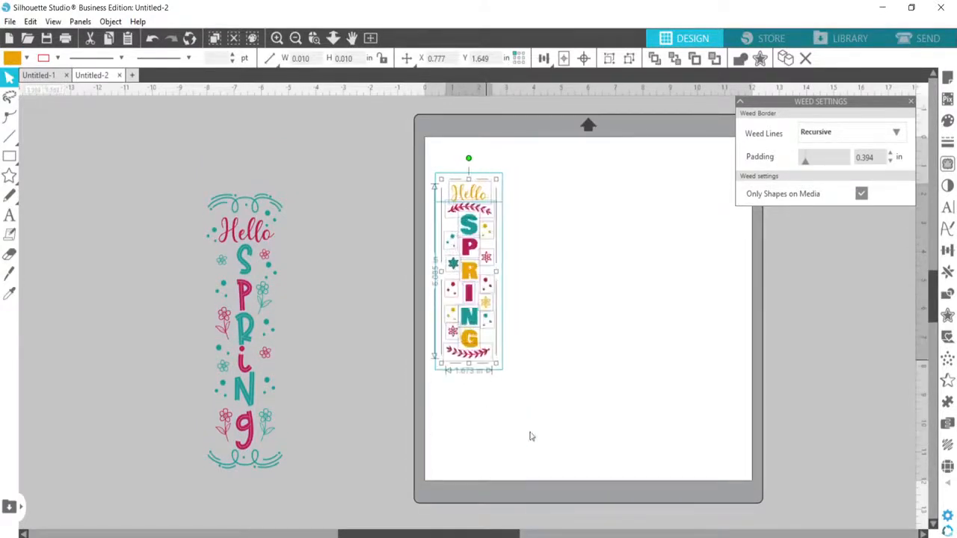
key("ctrl+z")
left_click(582, 413)
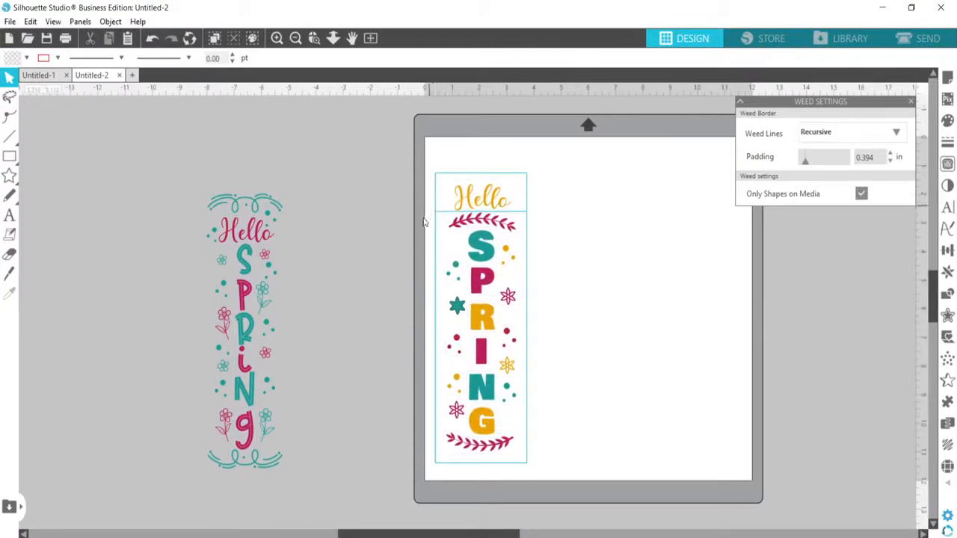
left_click_drag(380, 134, 533, 470)
left_click_drag(489, 256, 496, 233)
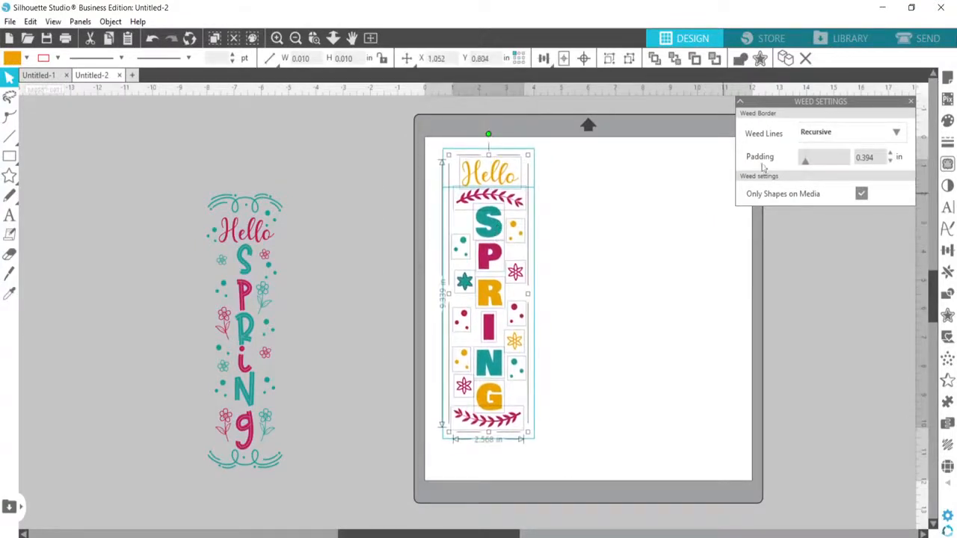
Set the weed border padding to 0.375 in
left_click(890, 161)
left_click(891, 154)
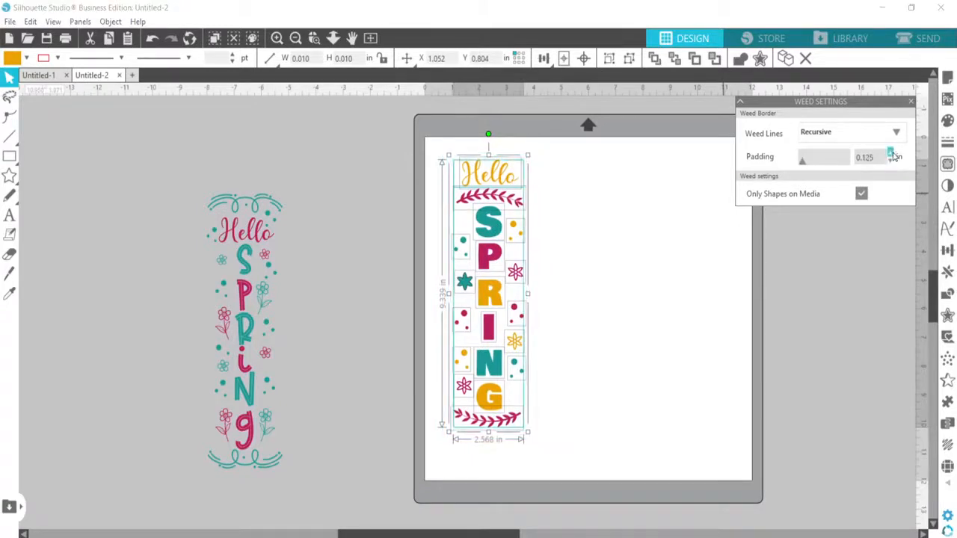
left_click(891, 154)
left_click(891, 154)
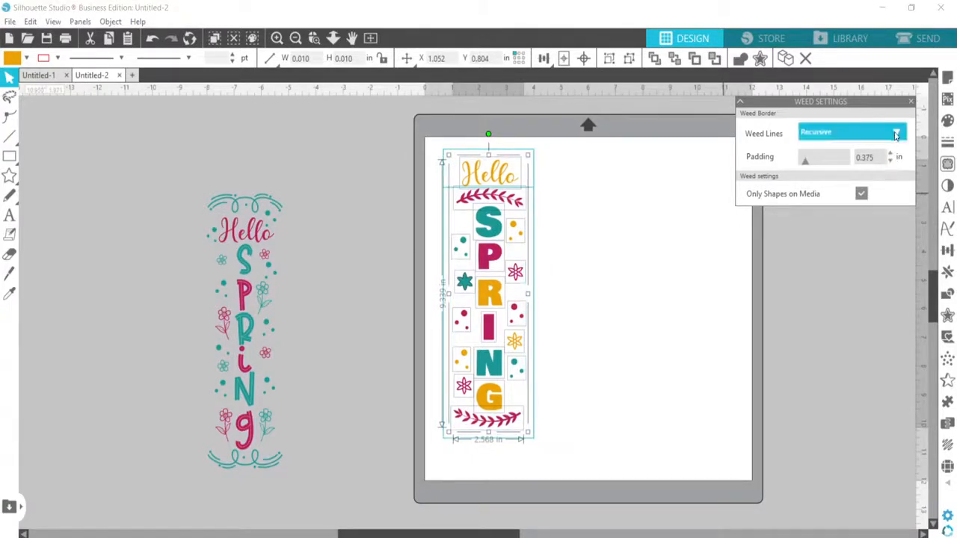
Switch the weed lines off and back to Recursive, and deselect the design
left_click(860, 133)
left_click(827, 151)
left_click(847, 128)
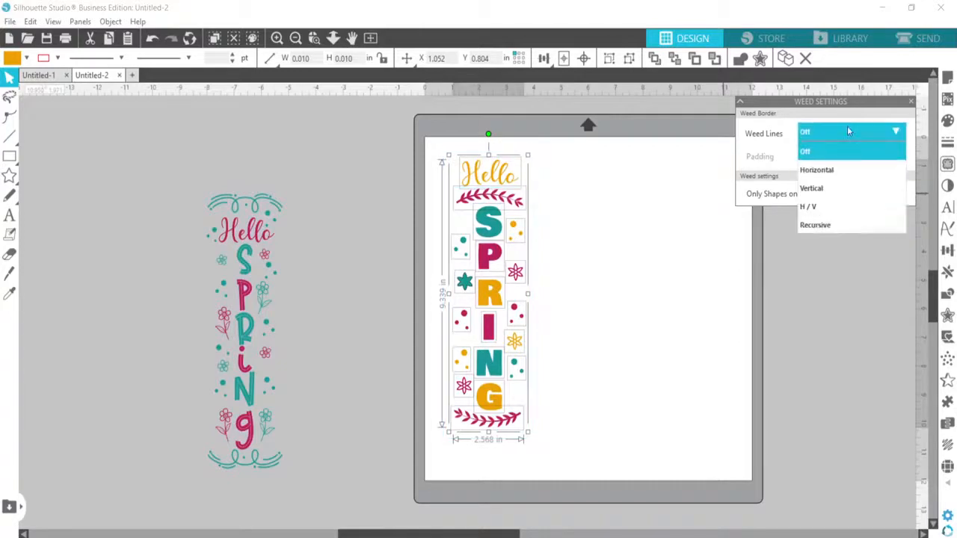
left_click(831, 224)
left_click(584, 385)
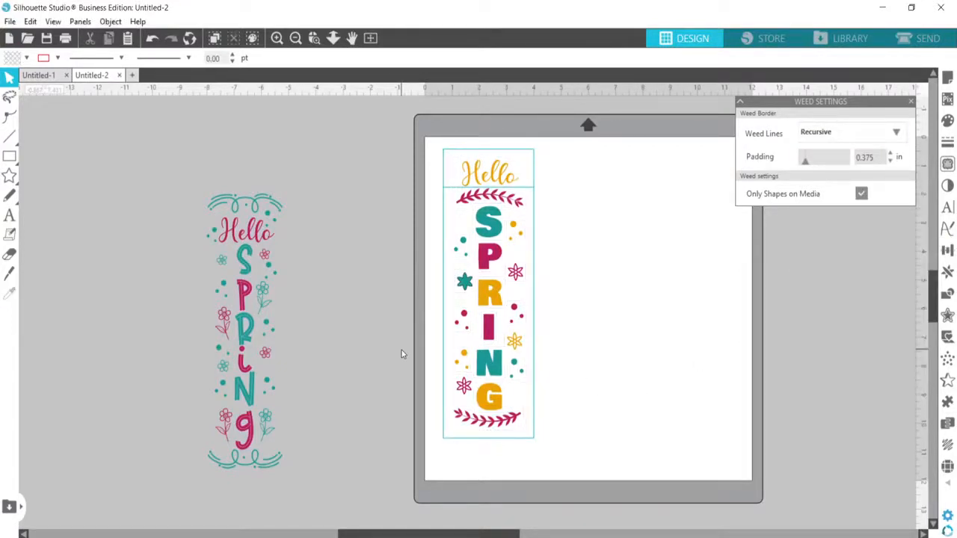
Move the outlined-letter Hello Spring design onto the mat beside the solid-letter design and deselect it
left_click_drag(262, 339, 631, 293)
left_click(384, 229)
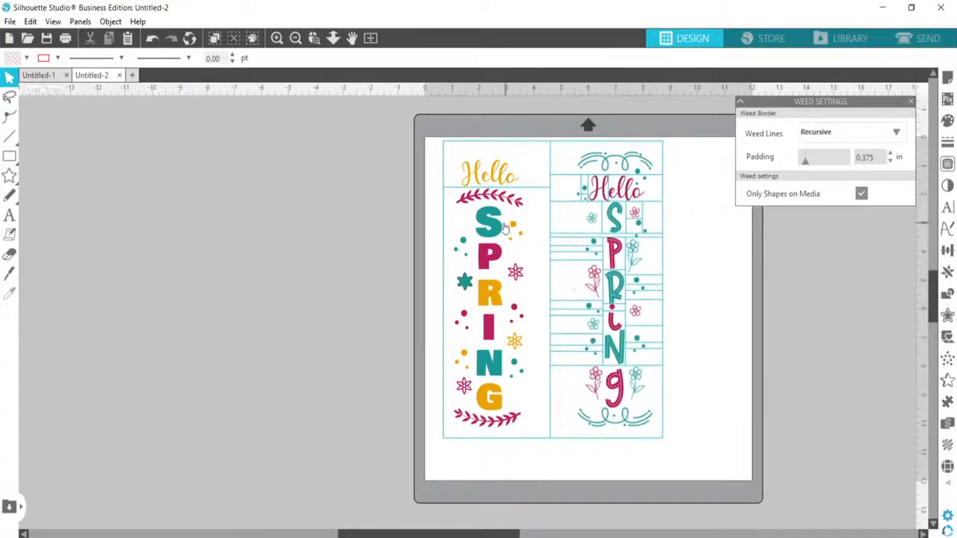
mouse_move(505, 228)
left_mouse_down()
mouse_move(374, 239)
mouse_move(498, 232)
left_mouse_up()
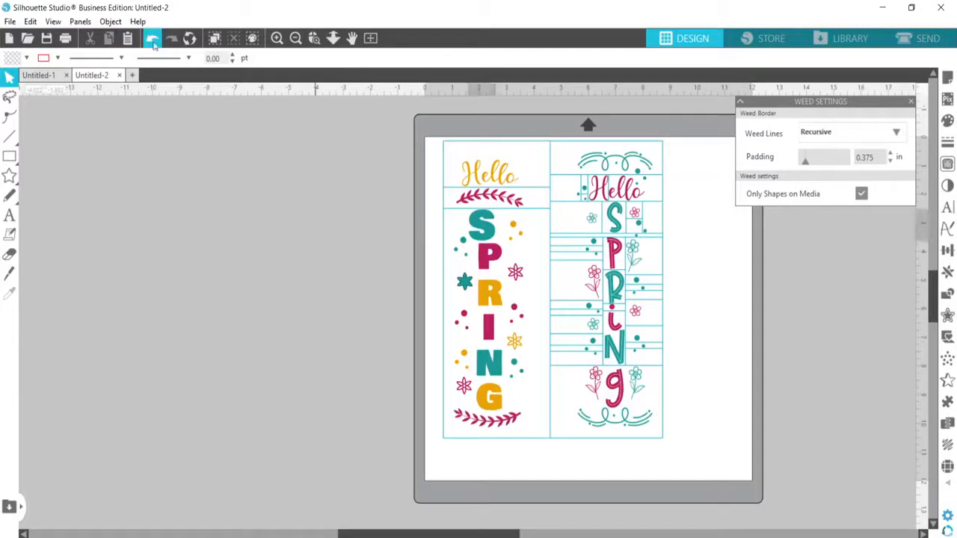
left_click(154, 44)
left_click_drag(388, 156, 501, 413)
left_click_drag(498, 297, 363, 296)
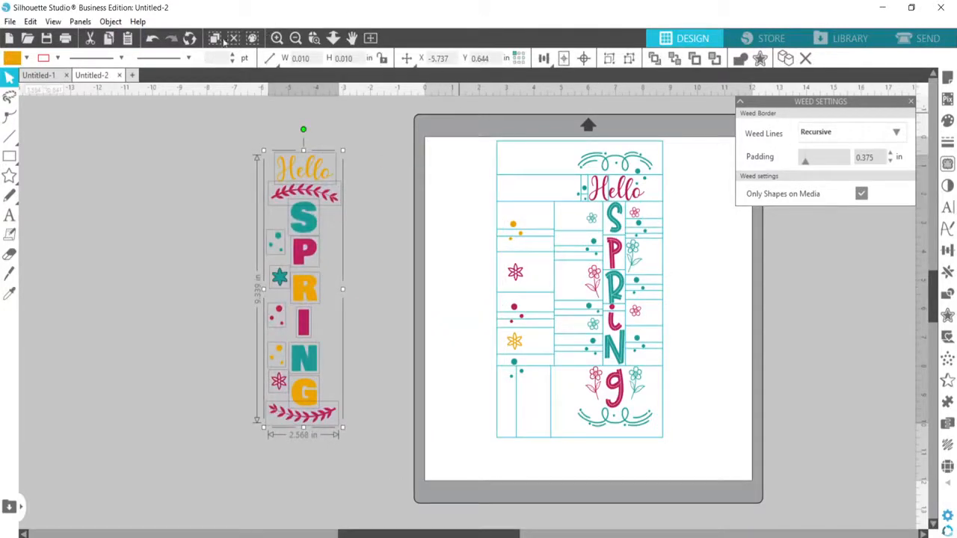
left_click(151, 37)
Move the complete solid-letter design off the mat and examine the recursive weed lines around the outlined-letter design
left_click_drag(403, 129, 518, 475)
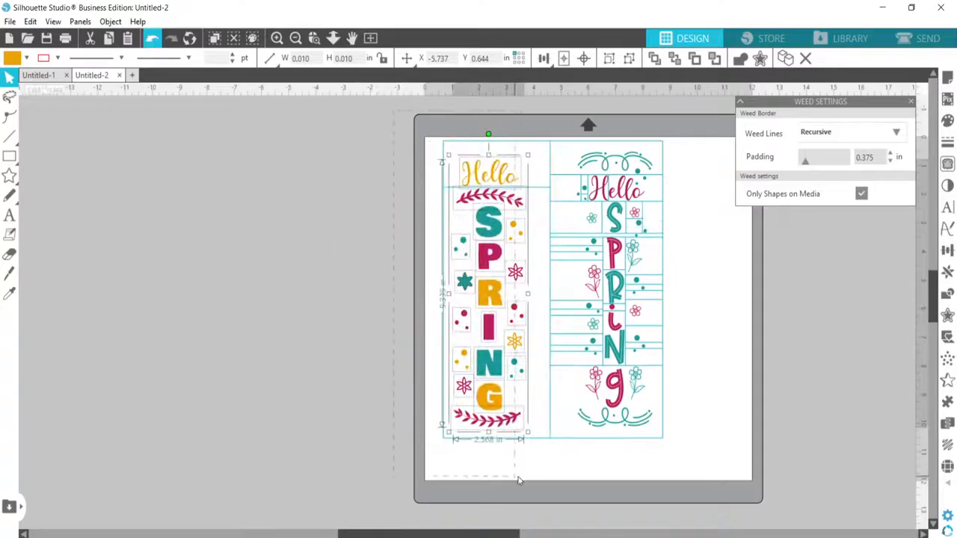
left_click_drag(515, 325, 342, 312)
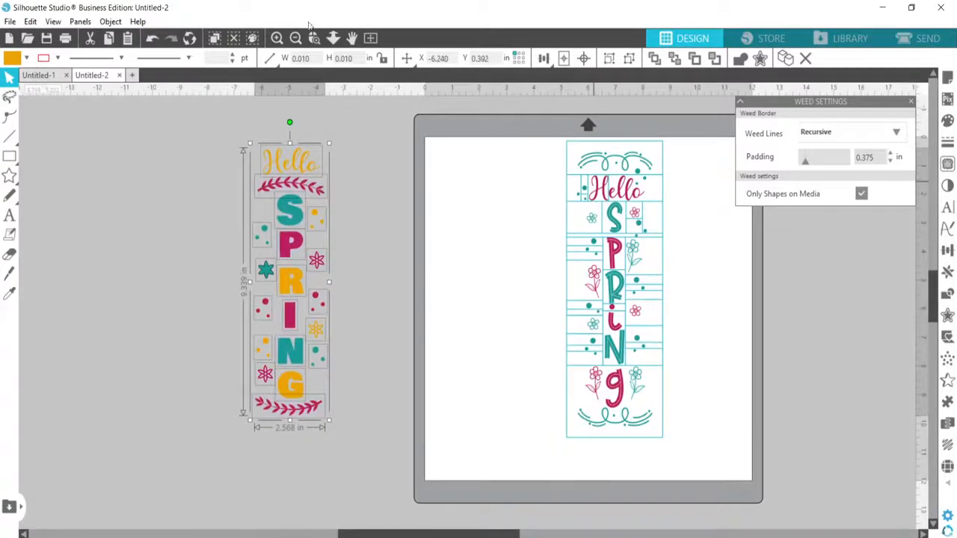
left_click(277, 38)
left_click(501, 536)
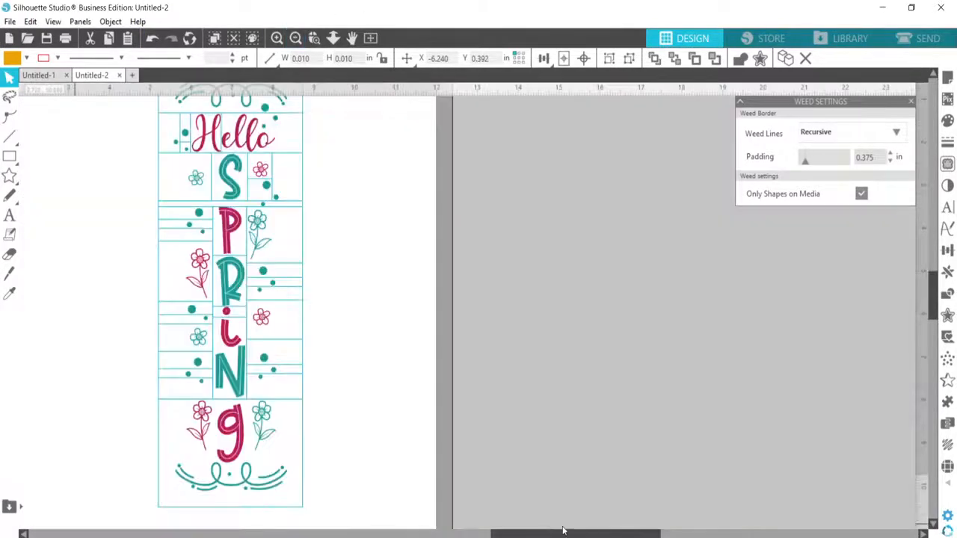
scroll(509, 516, "up", 3)
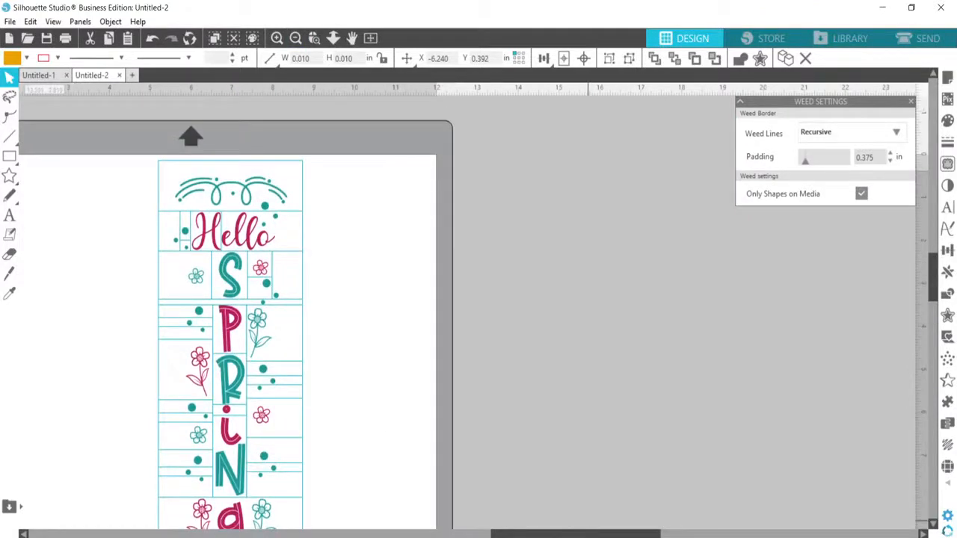
left_click_drag(606, 535, 539, 535)
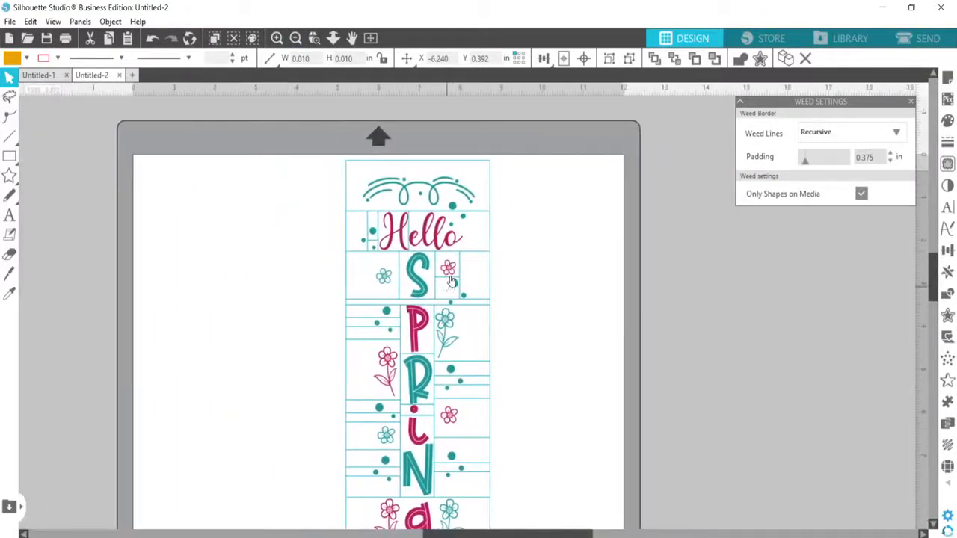
left_click(277, 37)
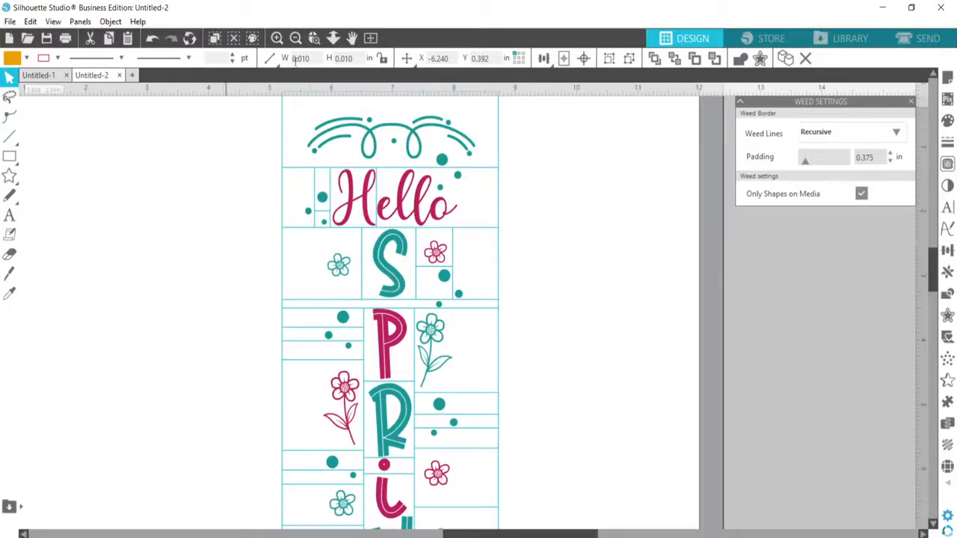
Move the outlined-letter design off the mat to its right and put the solid-letter design back on the mat
left_click(296, 39)
left_click(296, 38)
left_click(296, 39)
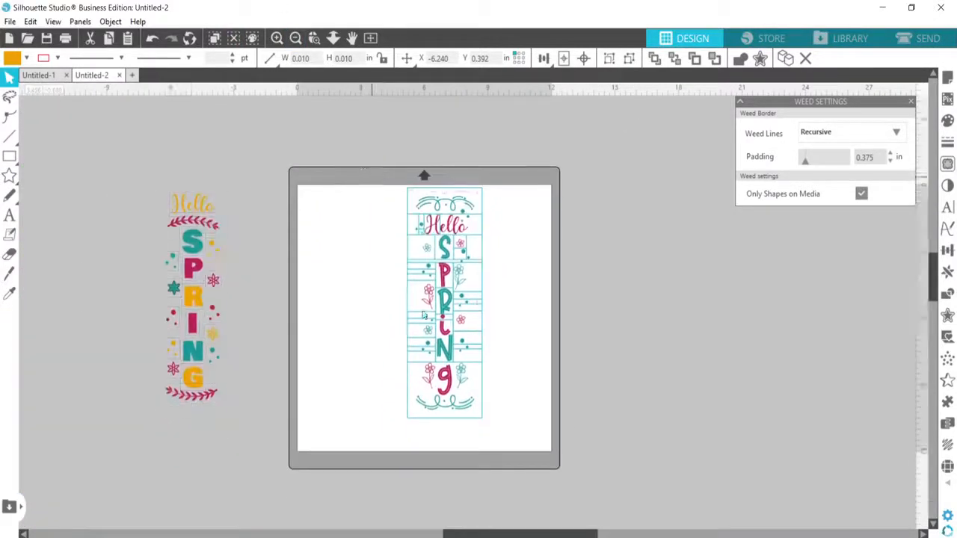
left_click(424, 316)
left_click_drag(423, 316, 734, 370)
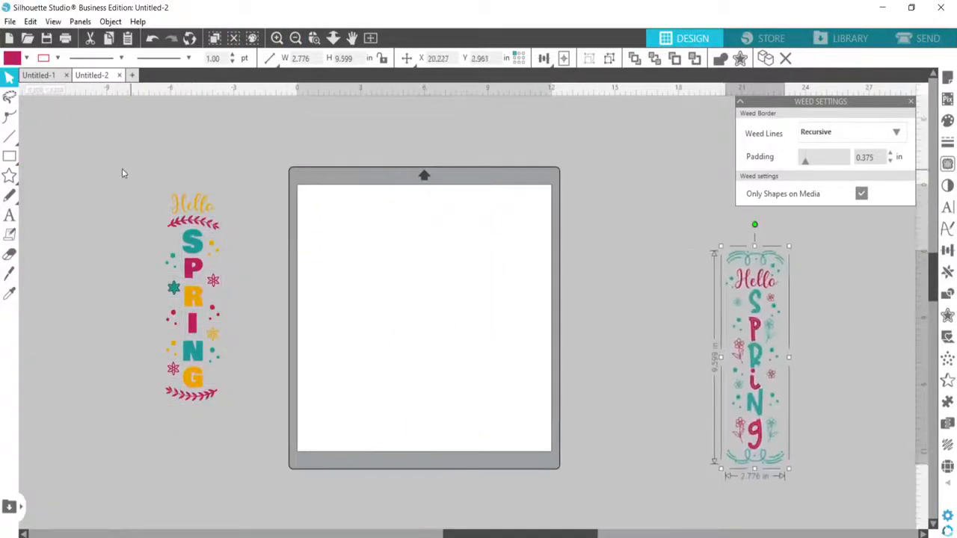
left_click_drag(213, 293, 376, 289)
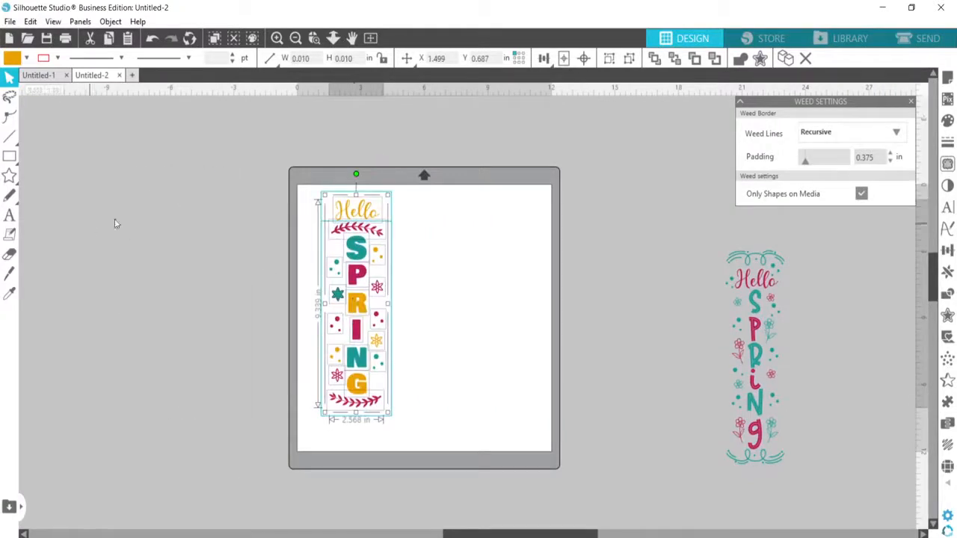
Deselect the solid-letter design and set the weed lines to Off
left_click(116, 222)
left_click(823, 133)
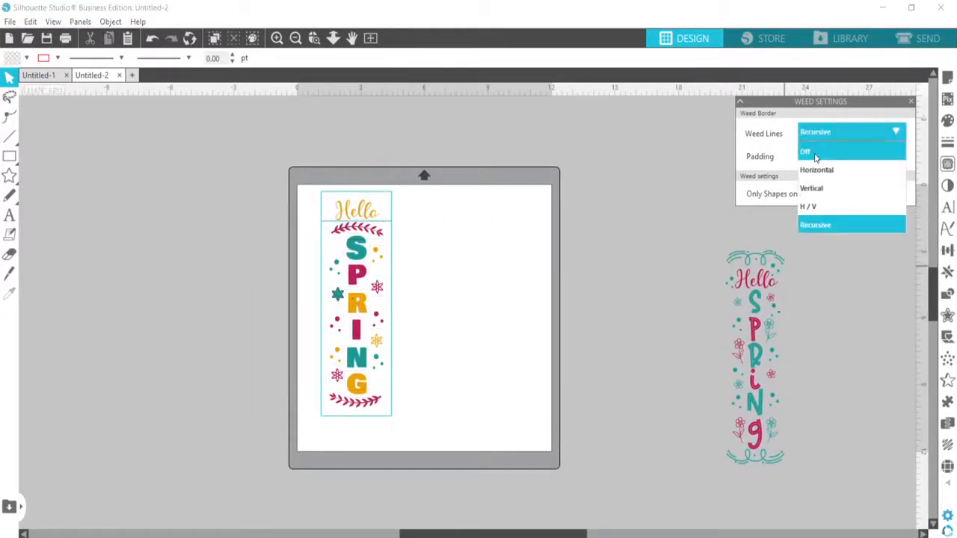
left_click(816, 153)
Draw rectangles around the solid S, about 1.18 by 1.27 in, and the solid G, about 1.27 by 1.12 in
mouse_move(4, 156)
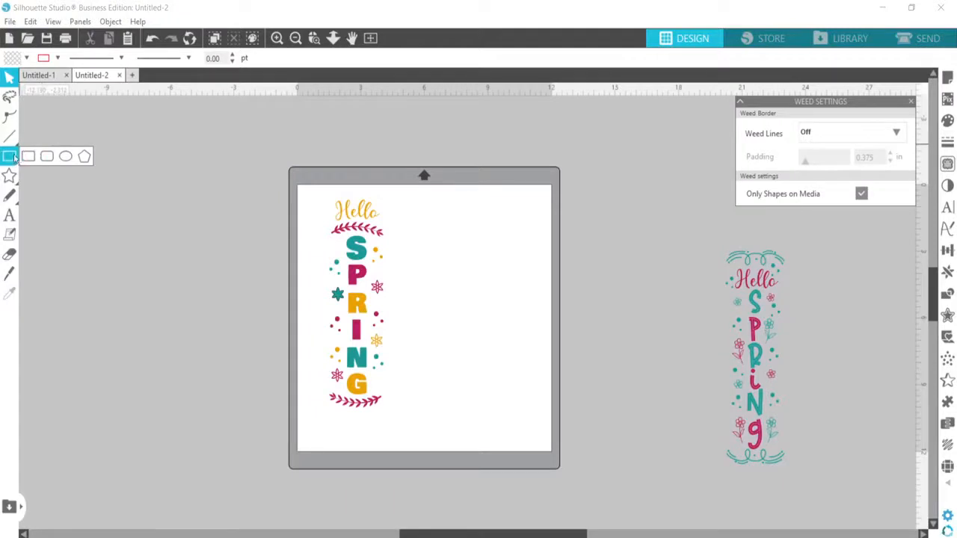
left_click(27, 157)
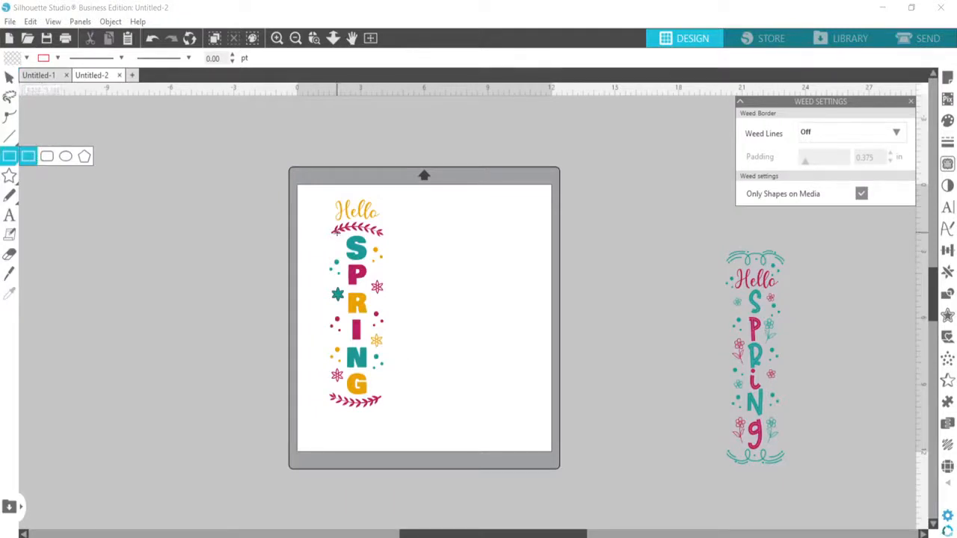
left_click_drag(343, 233, 369, 266)
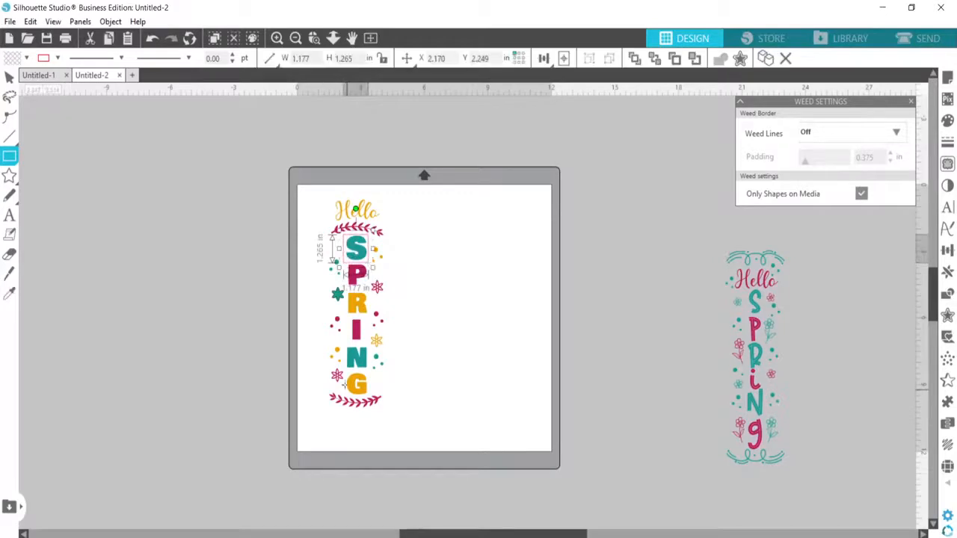
left_click_drag(344, 372, 370, 397)
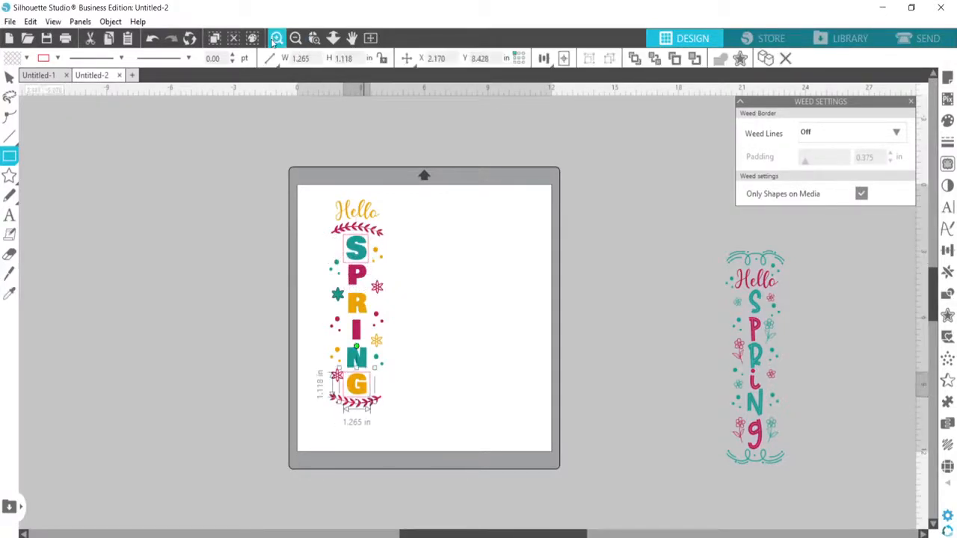
Move the rectangle around the G slightly up and right so it surrounds the letter more evenly, and deselect it
left_click(275, 39)
left_click(275, 39)
left_click_drag(529, 533, 458, 531)
scroll(374, 494, "down", 5)
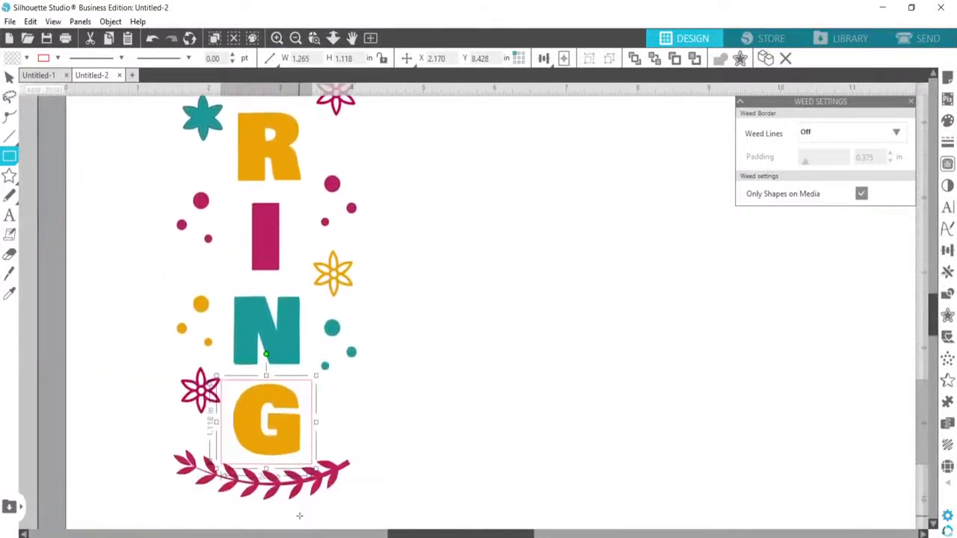
left_click(9, 77)
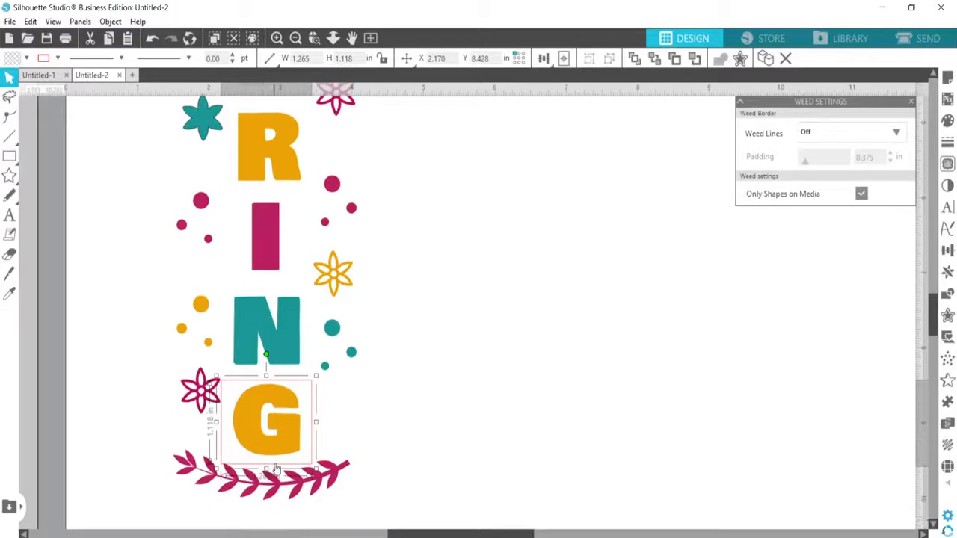
left_click_drag(277, 469, 282, 465)
left_click(131, 369)
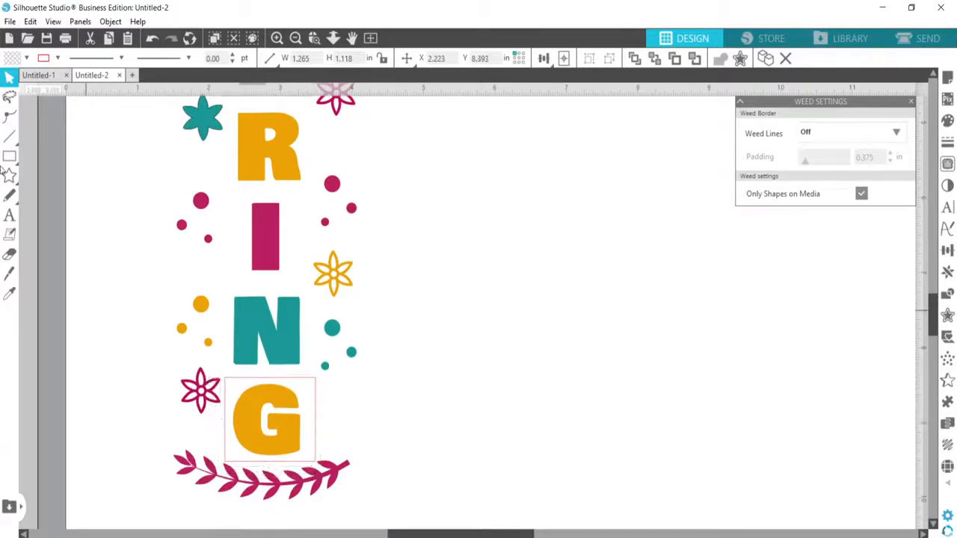
Draw small rectangles around the large magenta dot left of the I, two smaller dots right of it, the yellow flower, and three dots beside the N
left_click(9, 155)
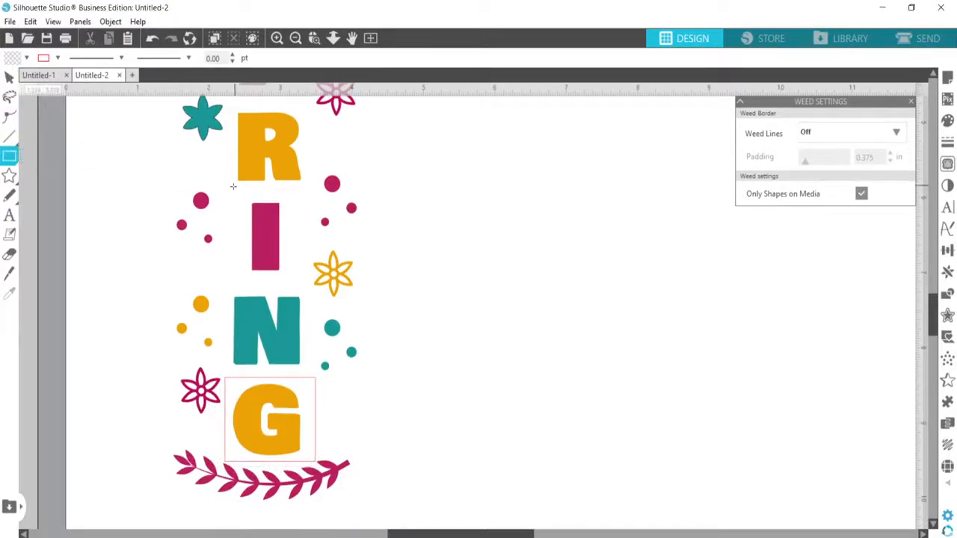
left_click_drag(190, 182, 214, 217)
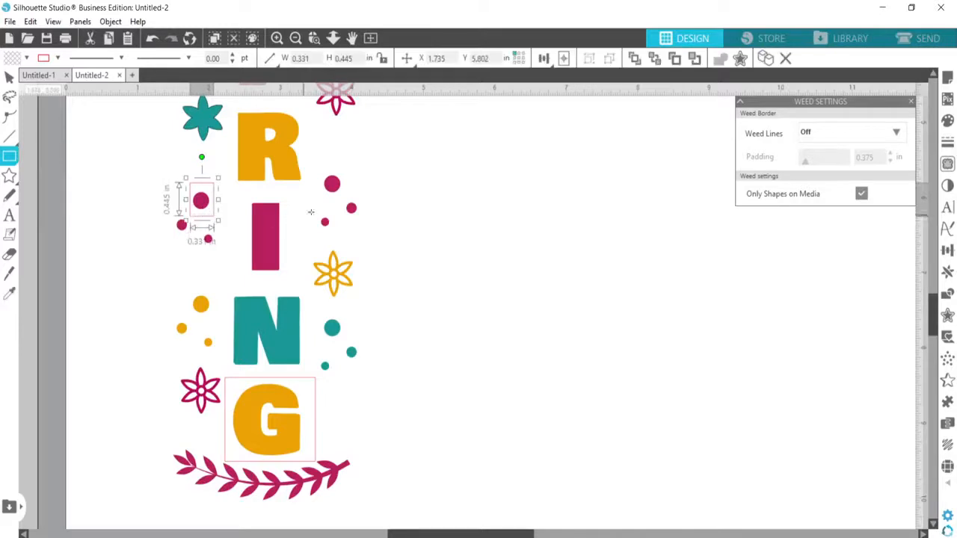
left_click_drag(314, 211, 334, 236)
left_click_drag(340, 193, 364, 236)
left_click_drag(305, 249, 370, 301)
left_click_drag(162, 310, 189, 349)
left_click_drag(308, 304, 347, 345)
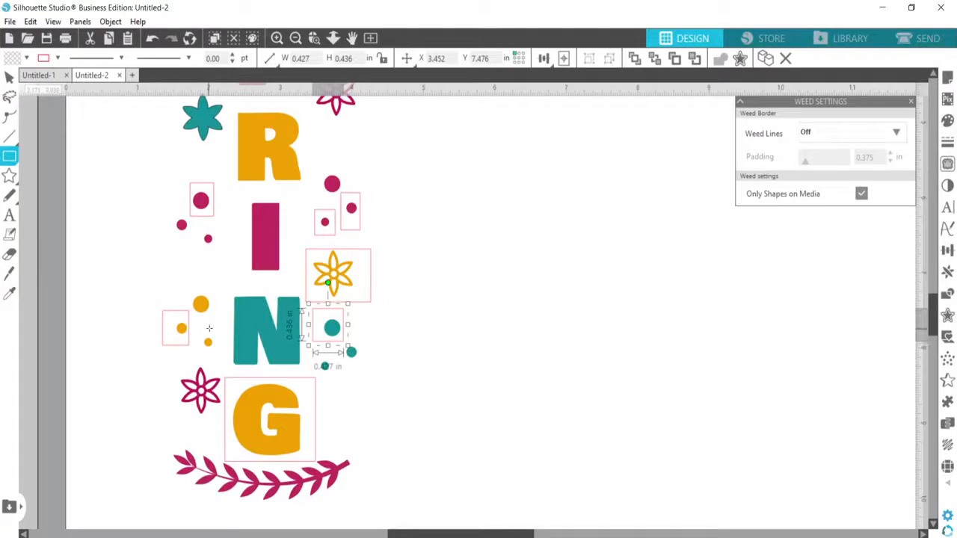
left_click_drag(198, 329, 220, 356)
scroll(389, 379, "up", 1)
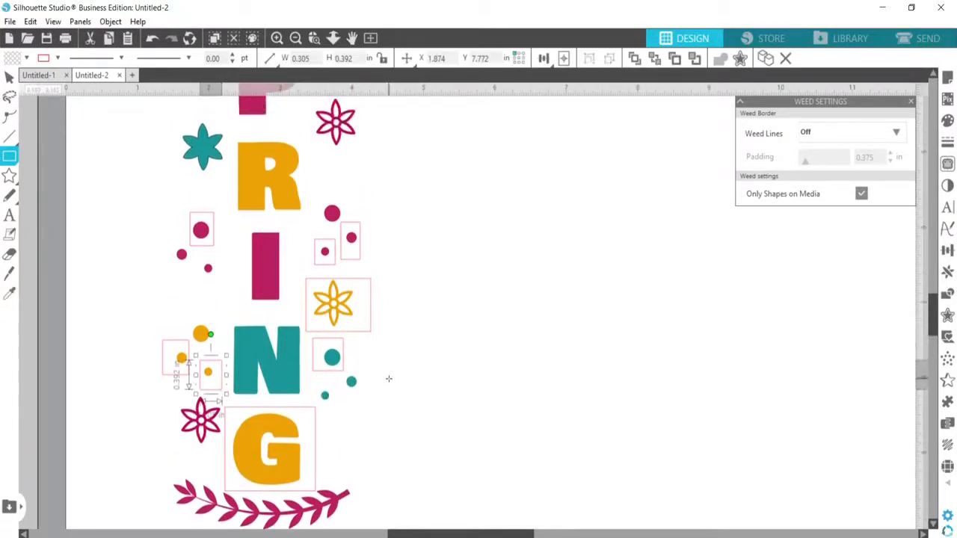
scroll(388, 379, "up", 4)
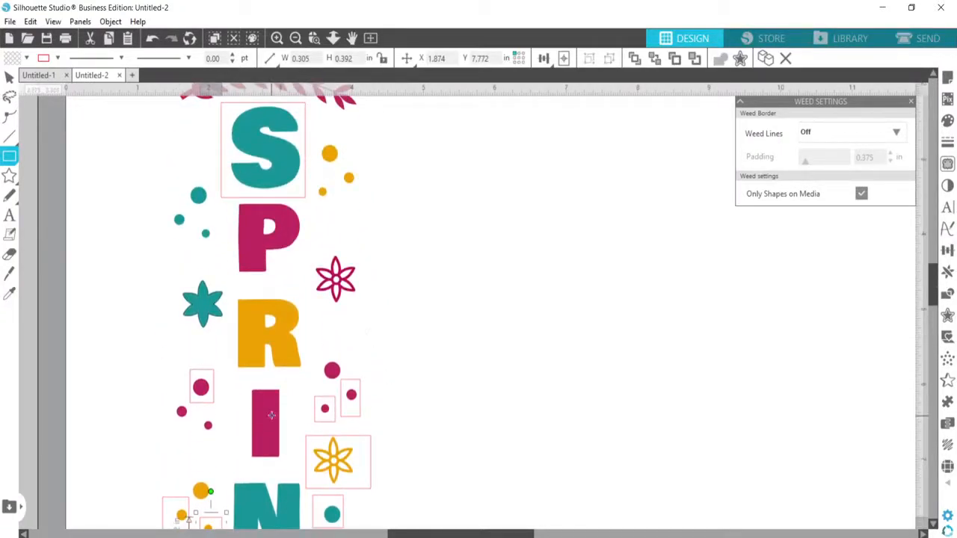